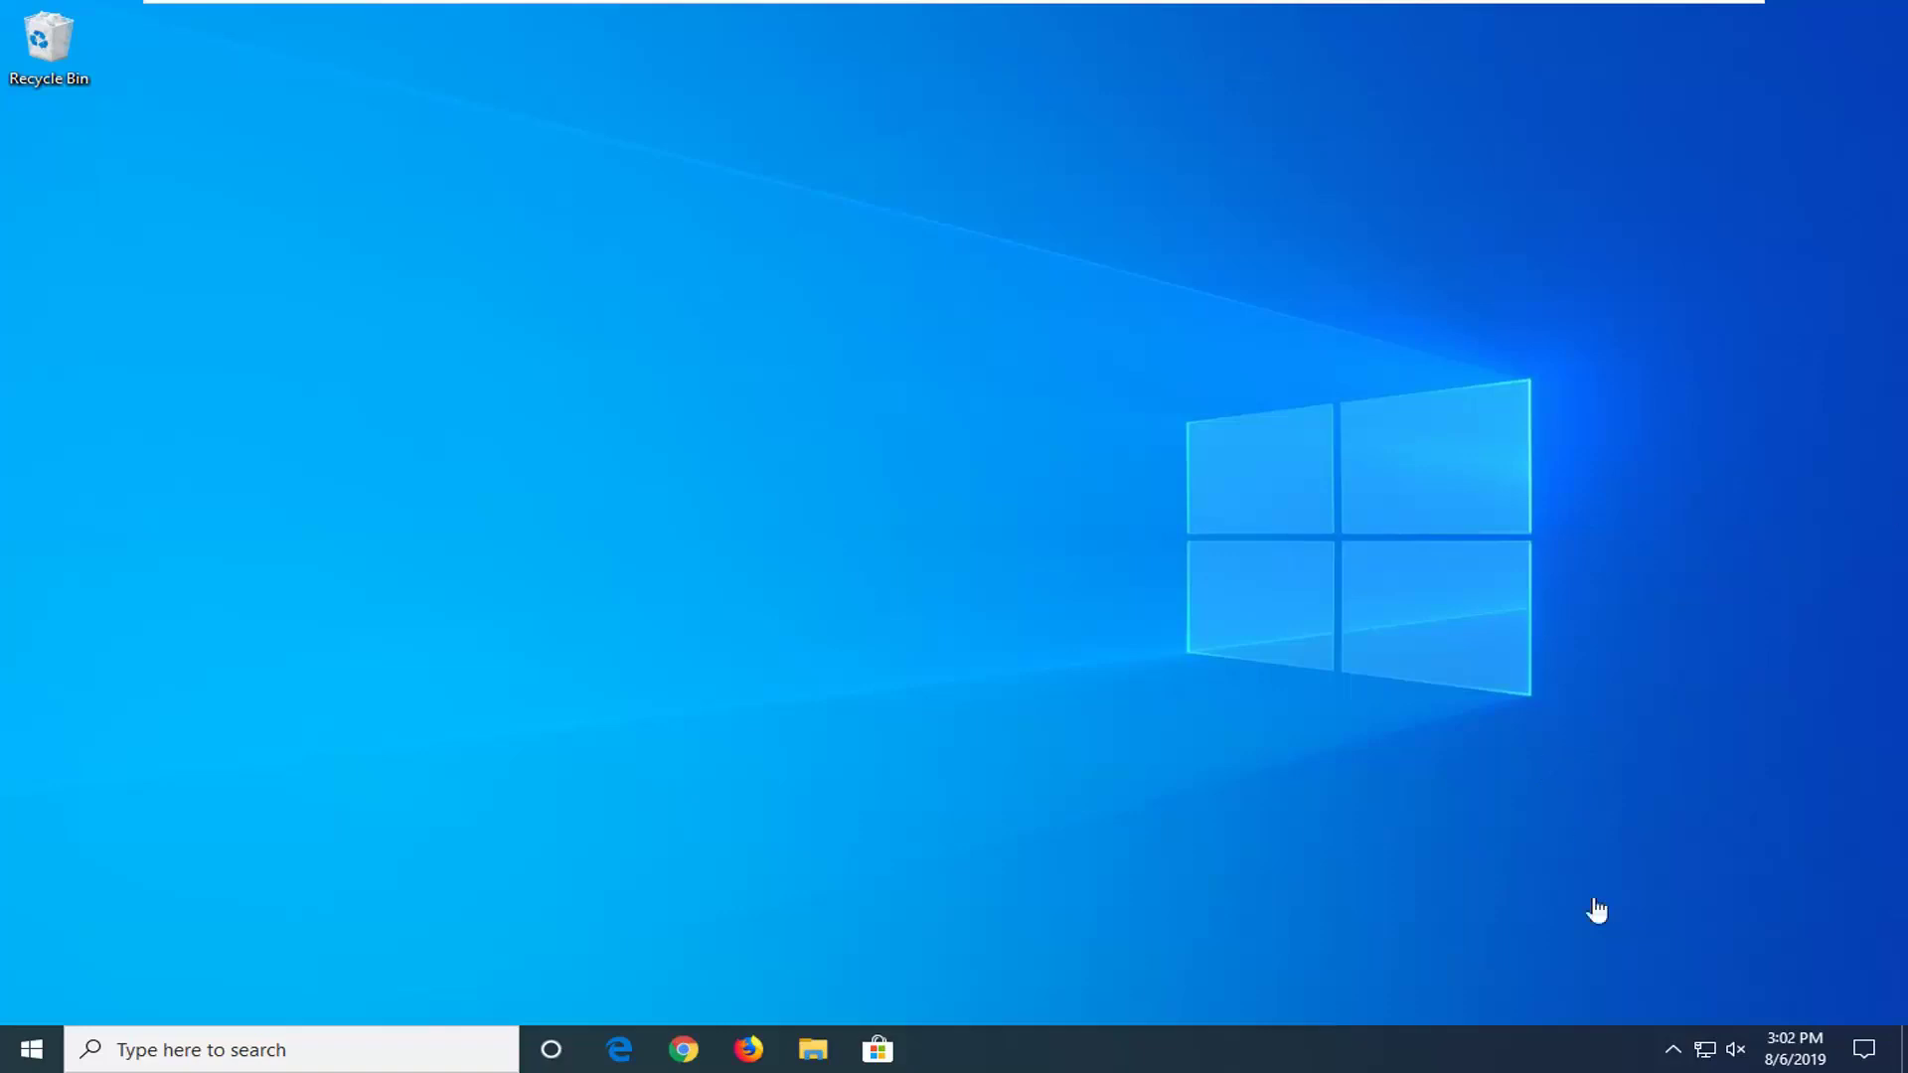
Launch Task Manager from the taskbar's right-click menu
{"action": "right_click", "coordinate": [1196, 1052]}
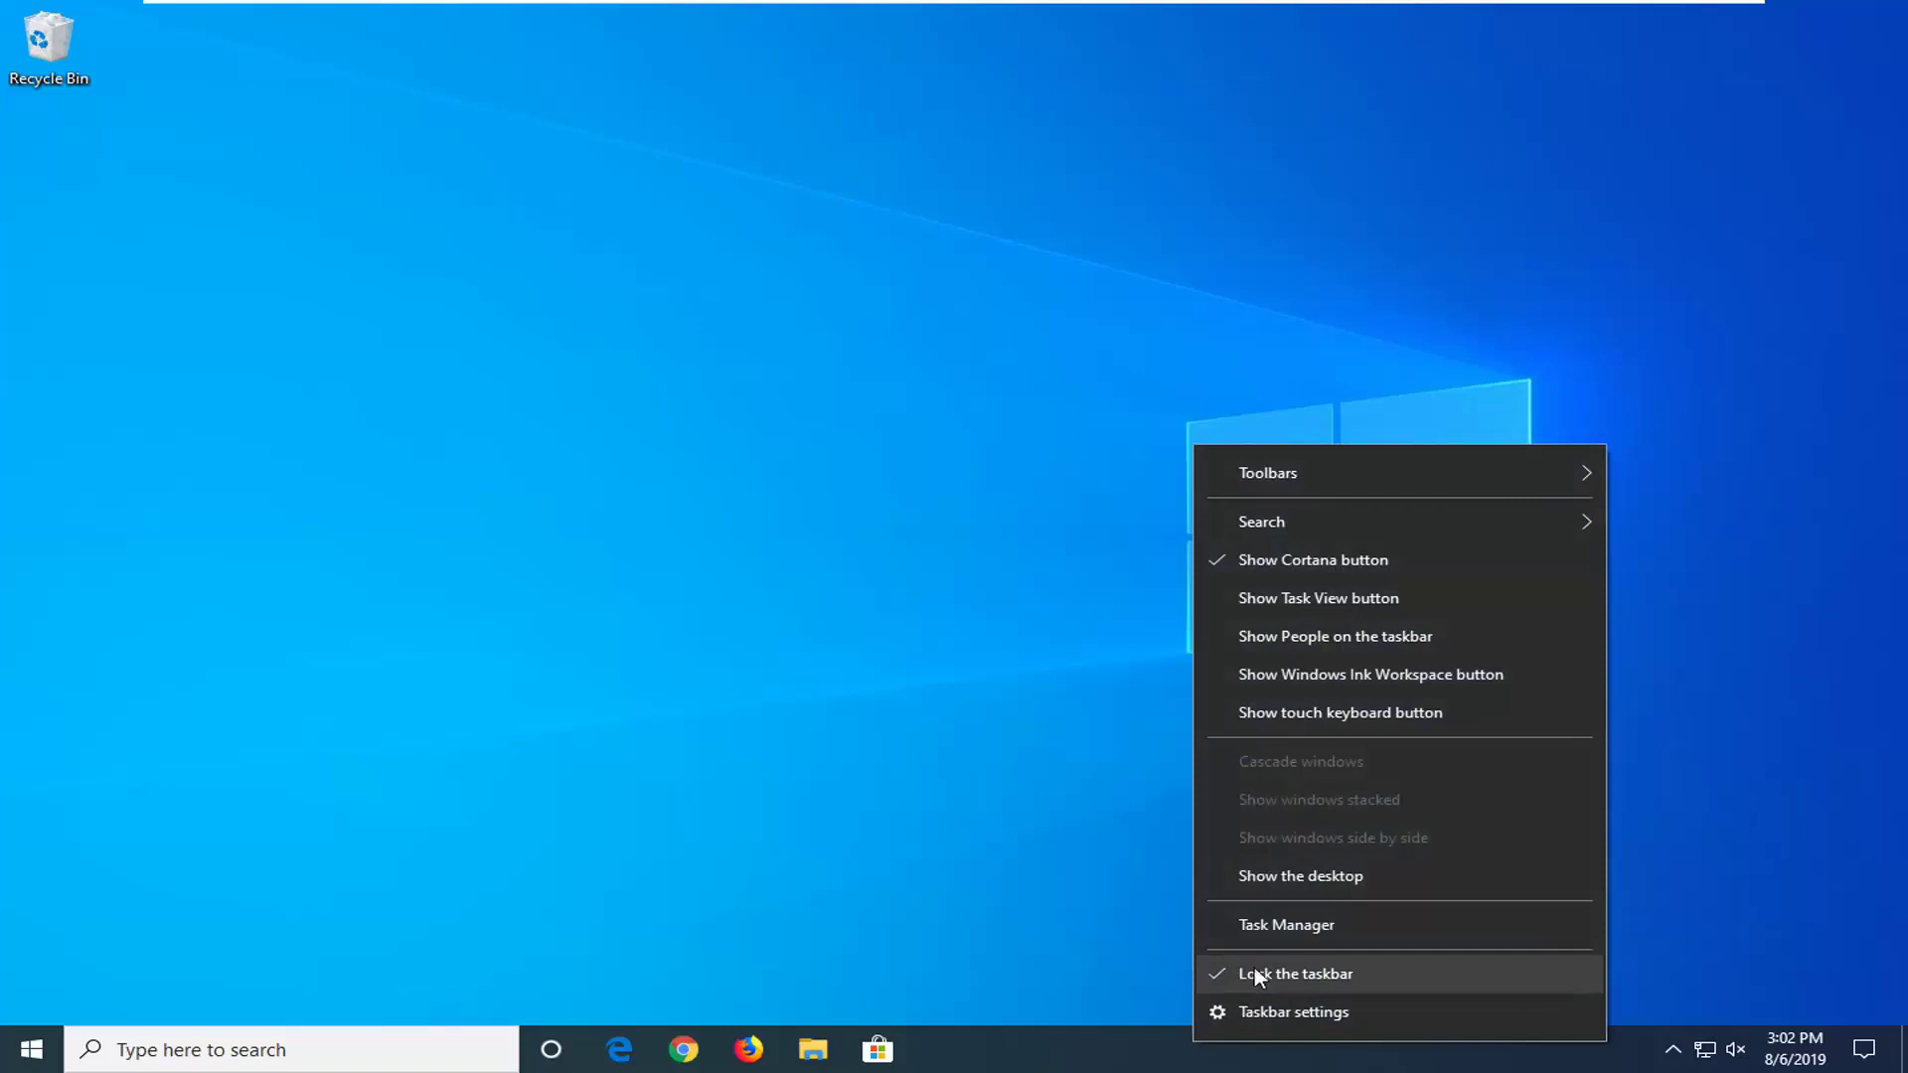
{"action": "left_click", "coordinate": [1272, 924]}
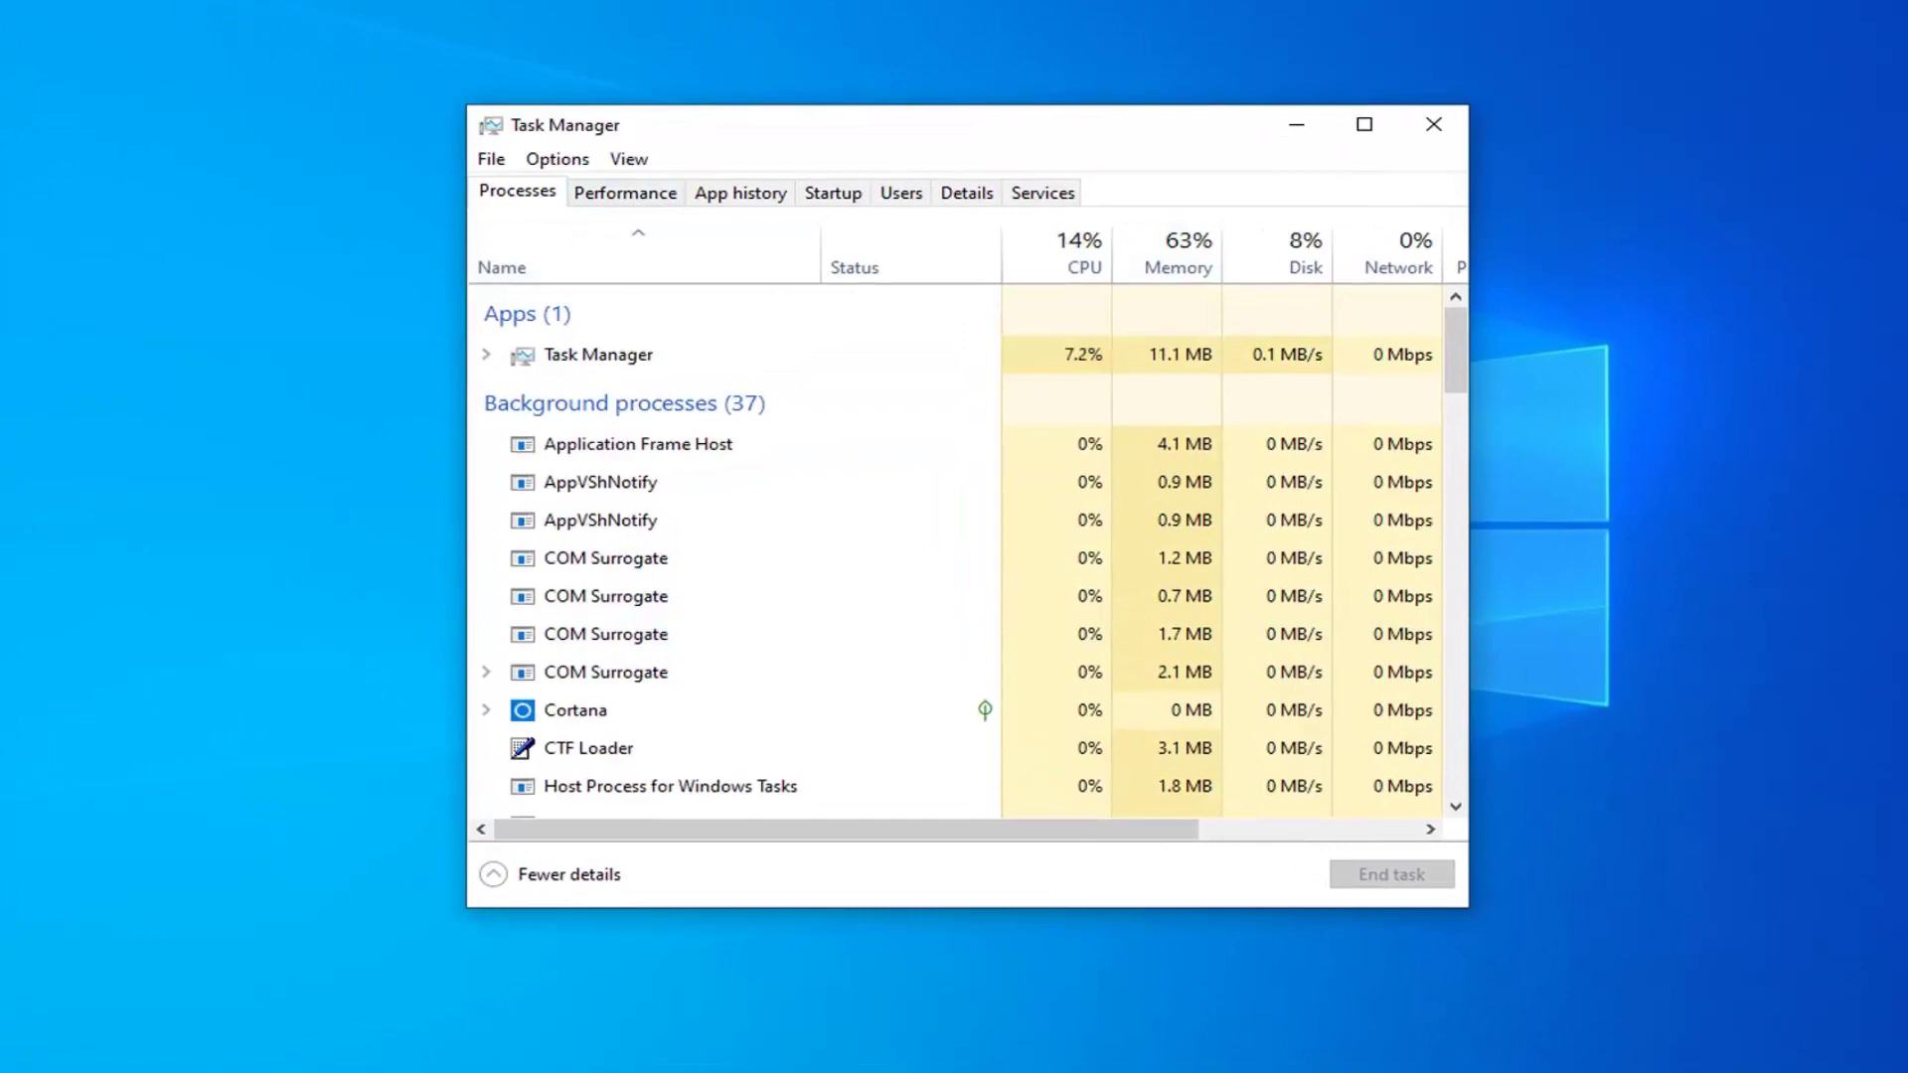
Choose Details as Task Manager's default tab in the Options menu
{"action": "left_click", "coordinate": [555, 160]}
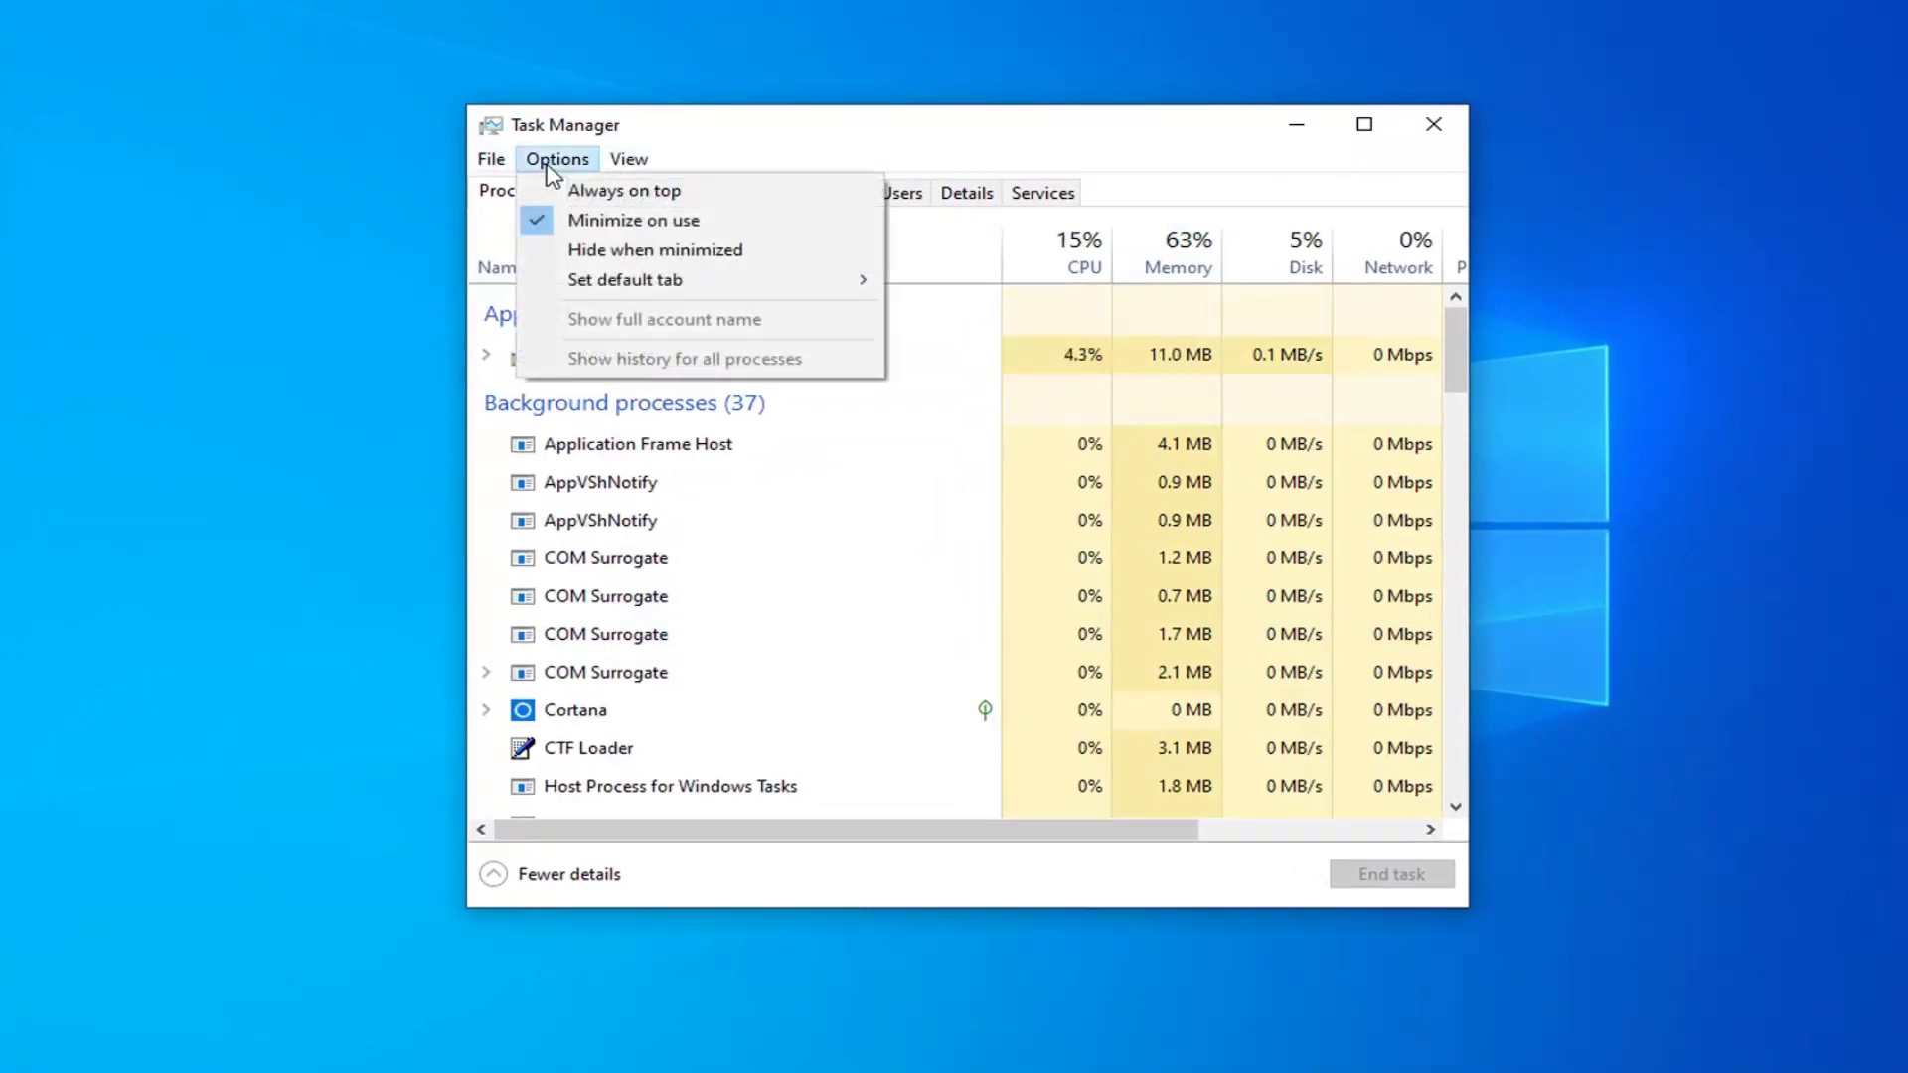
{"action": "mouse_move", "coordinate": [625, 281]}
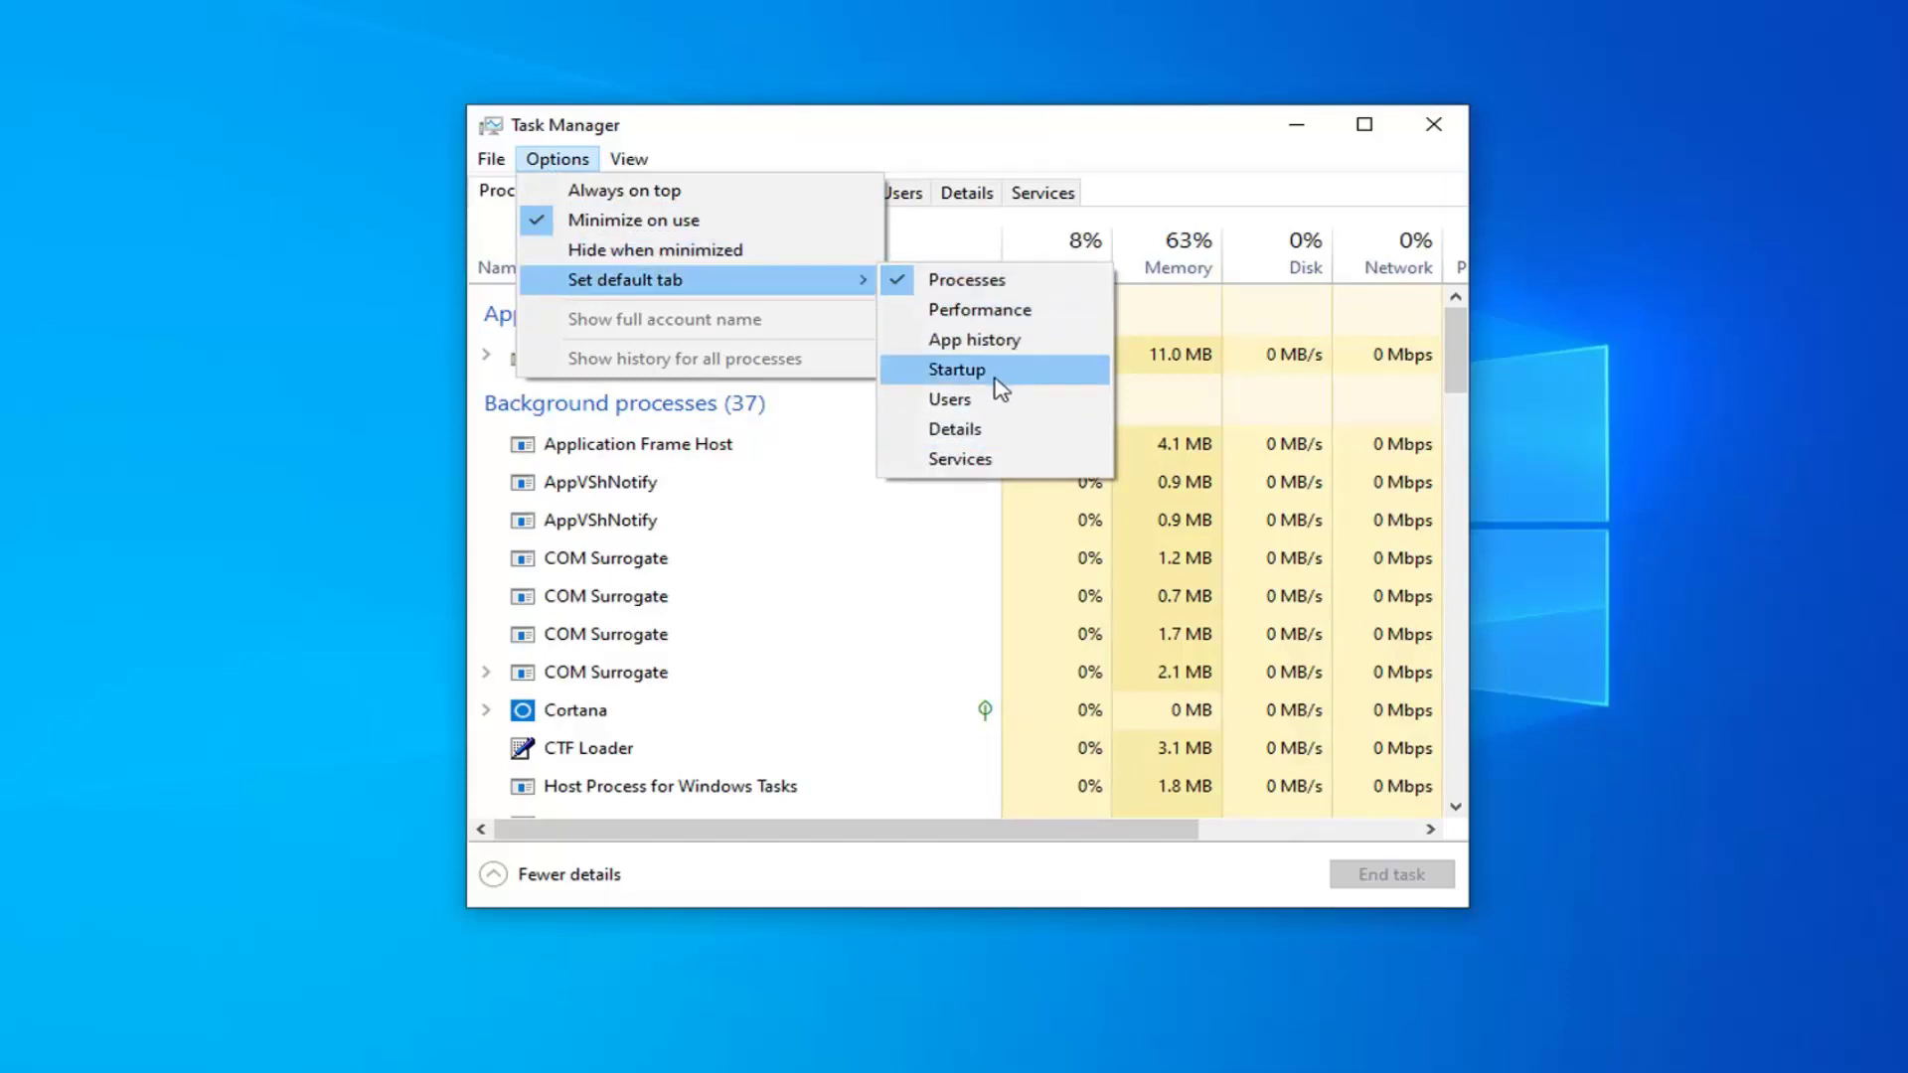
{"action": "left_click", "coordinate": [961, 430]}
{"action": "left_click", "coordinate": [556, 159]}
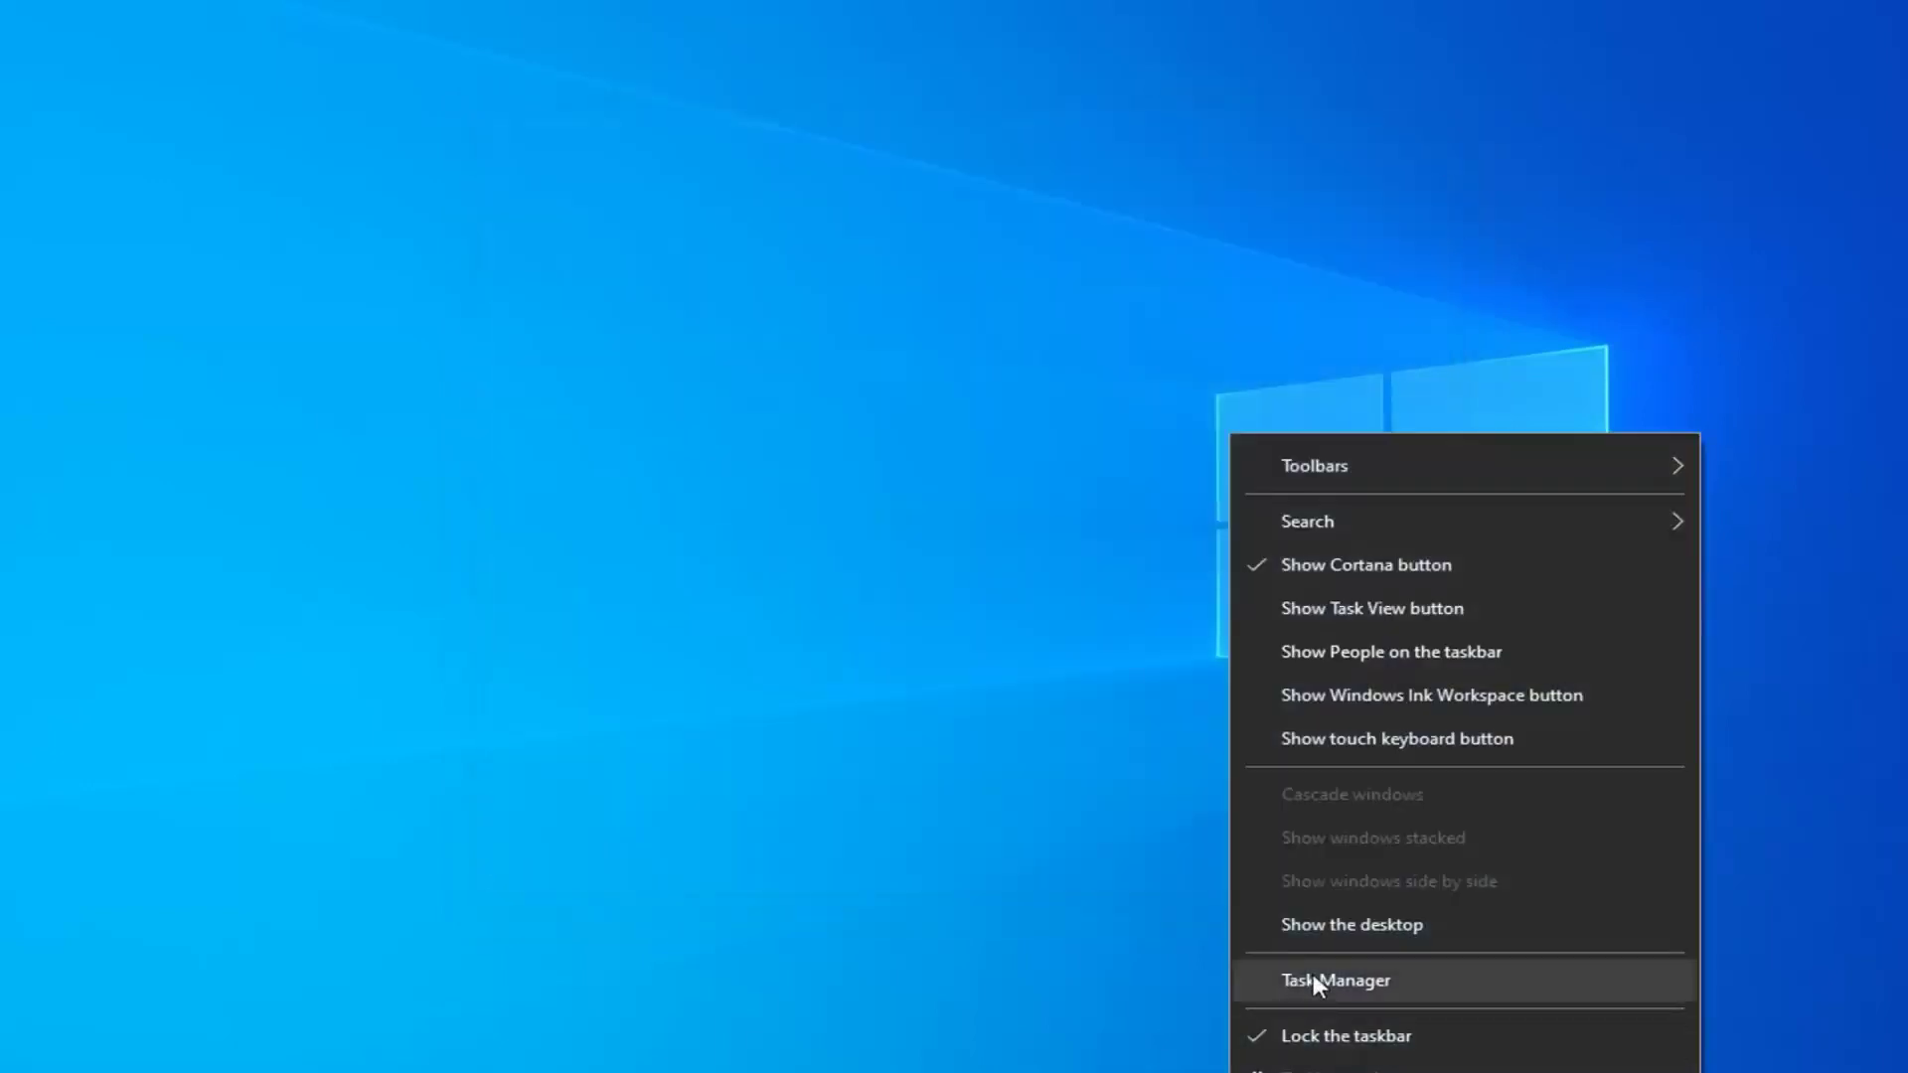
Relaunch Task Manager, check it opens on the Details tab, then close it
{"action": "left_click", "coordinate": [1314, 980]}
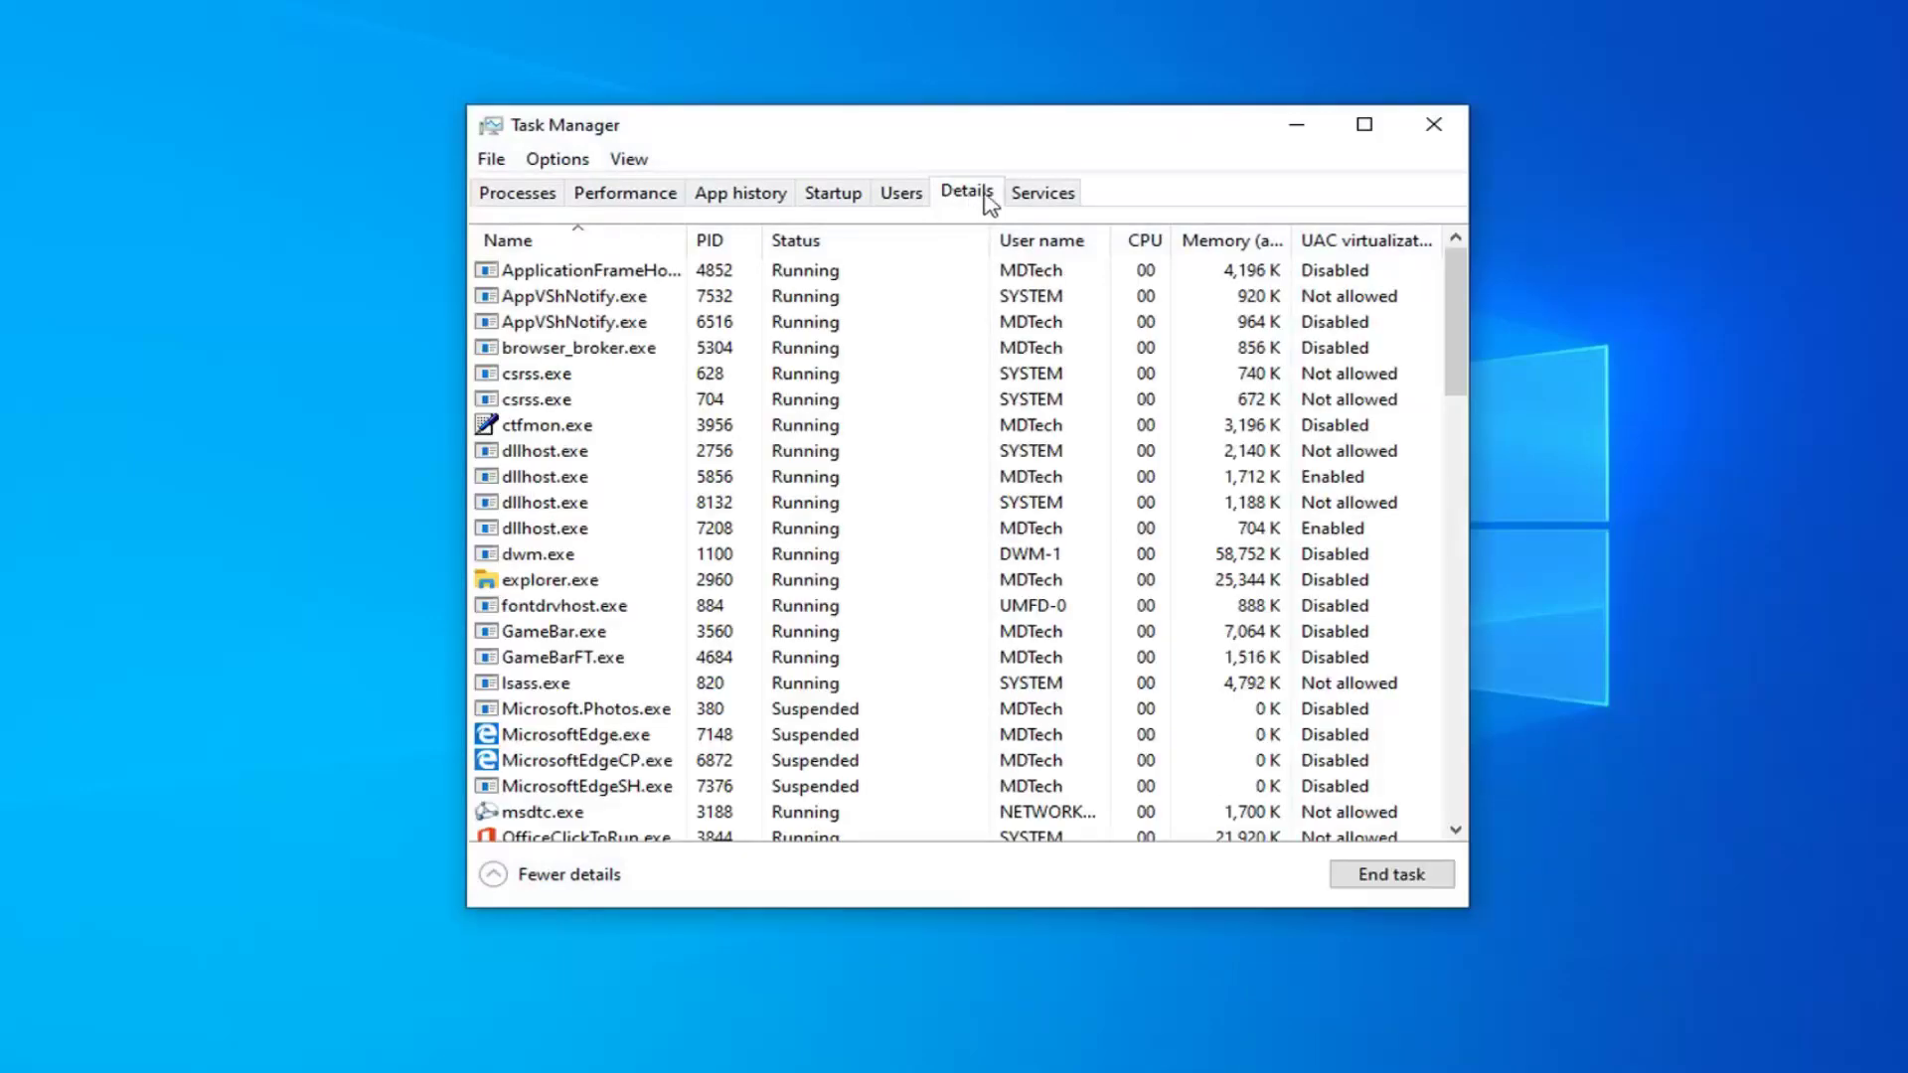
{"action": "left_click", "coordinate": [1443, 130]}
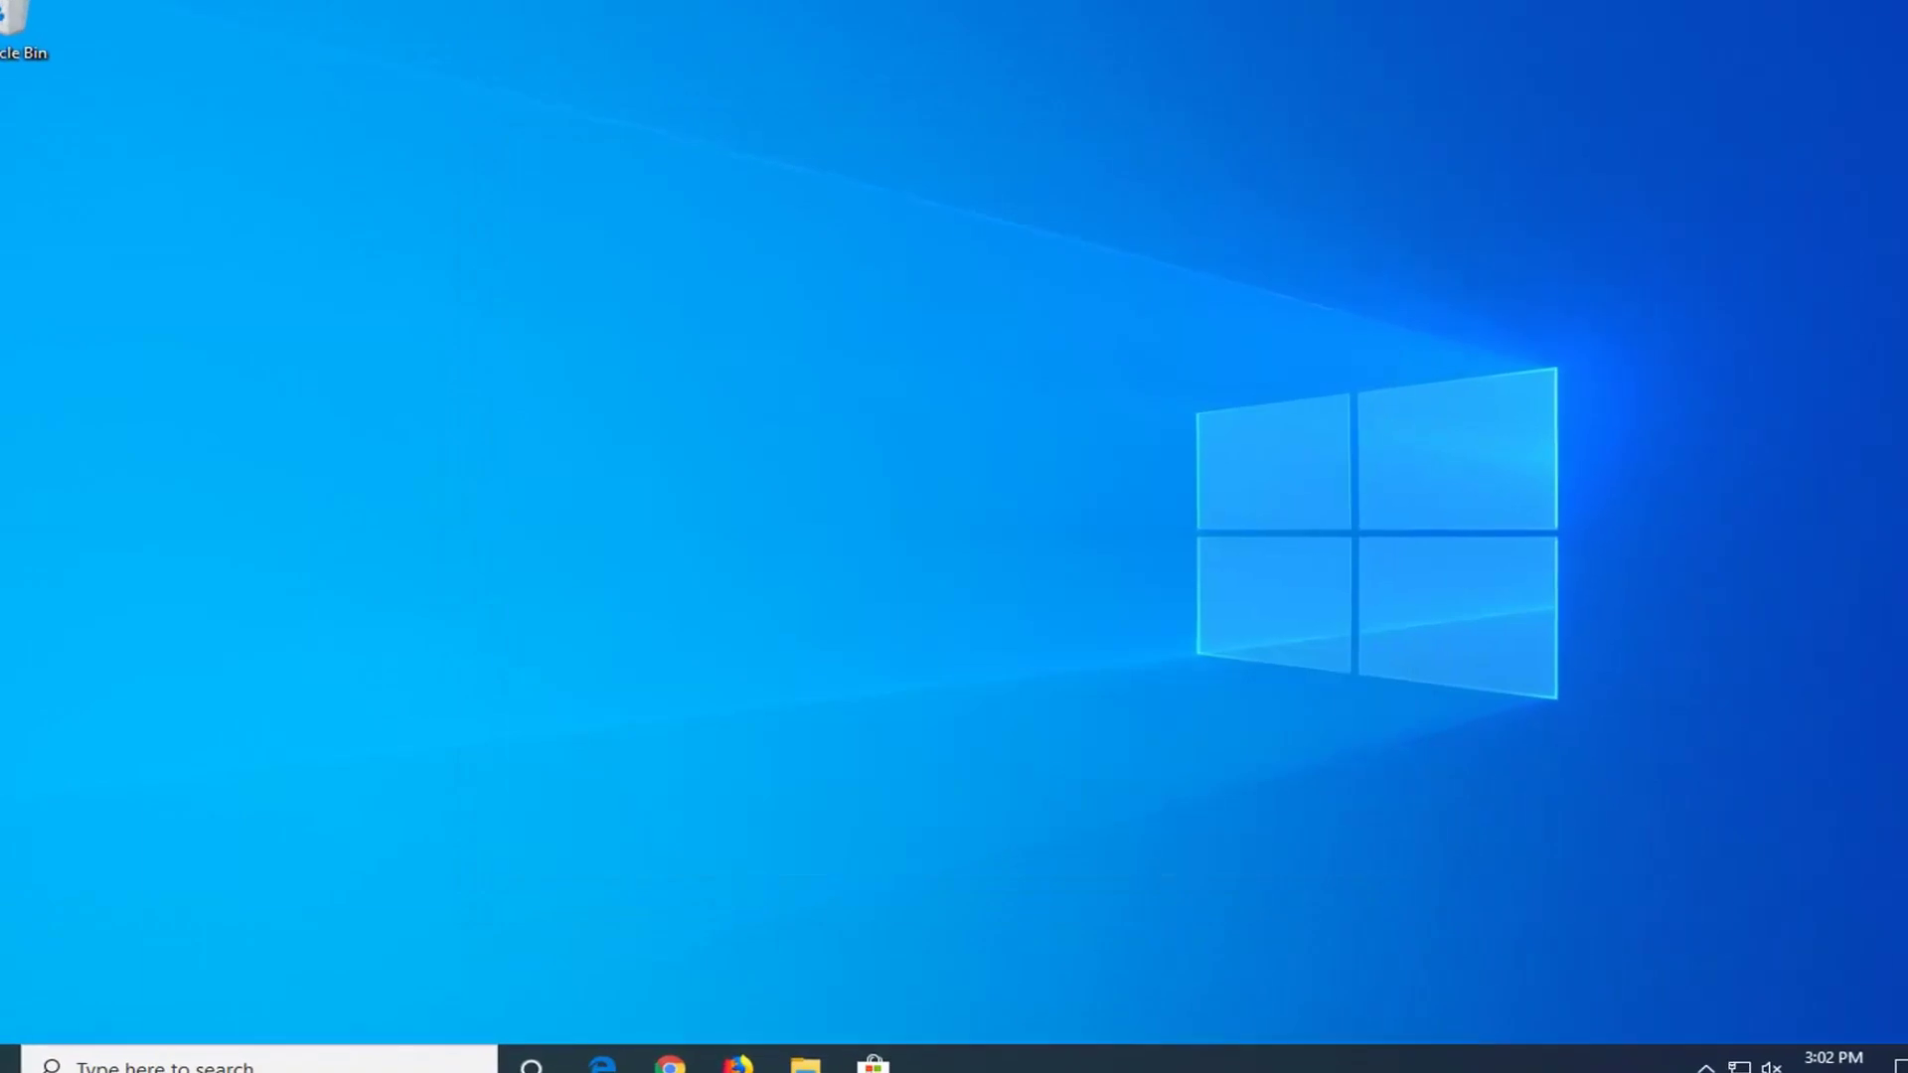